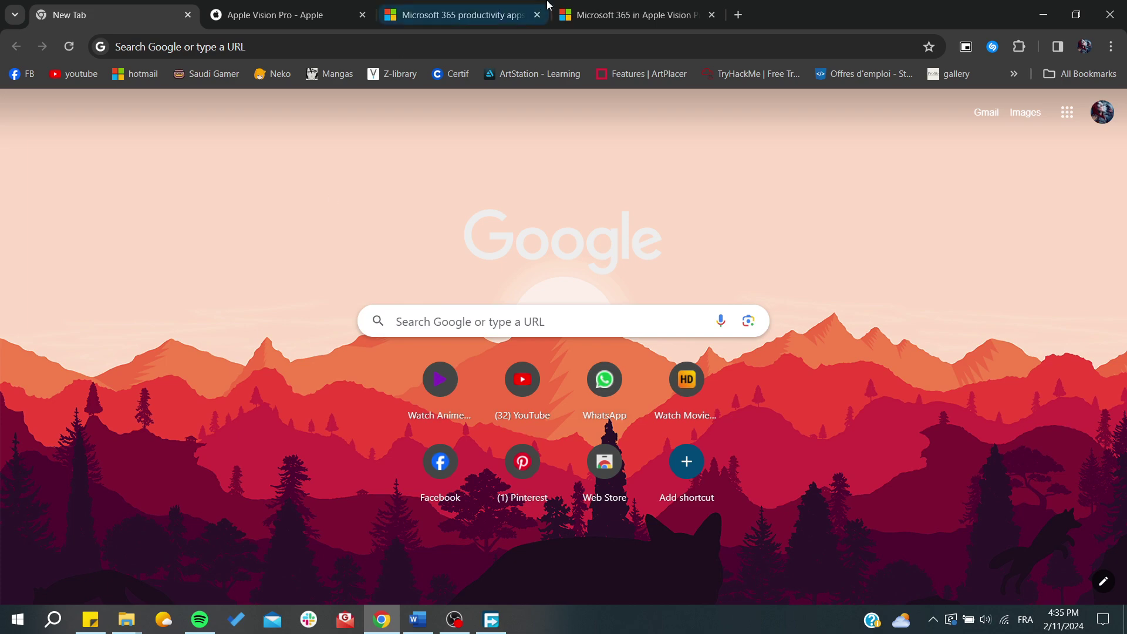
- In the Microsoft 365 Vision Pro support article, highlight the heading and the install-steps intro sentence
click(462, 15)
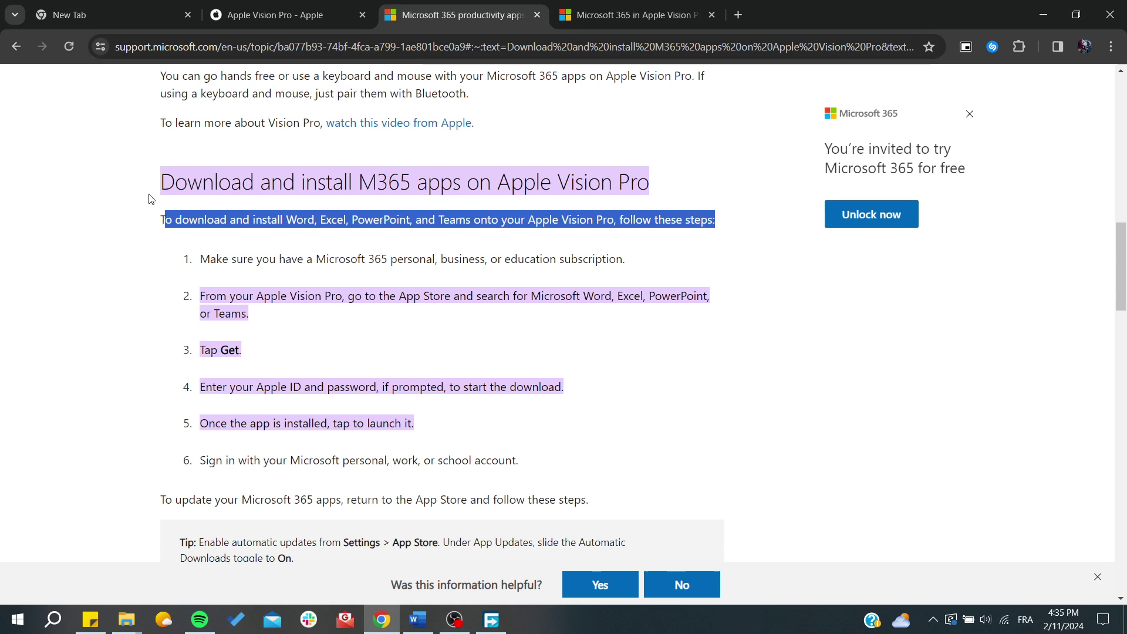
click(370, 188)
drag(368, 187, 406, 187)
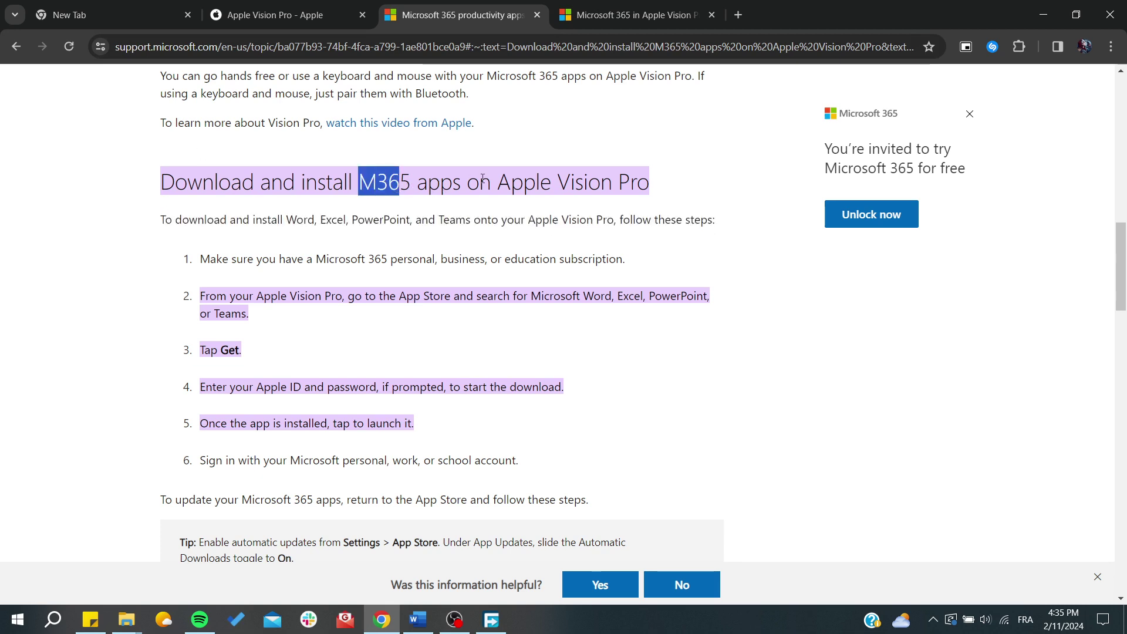
drag(484, 180, 661, 185)
click(42, 267)
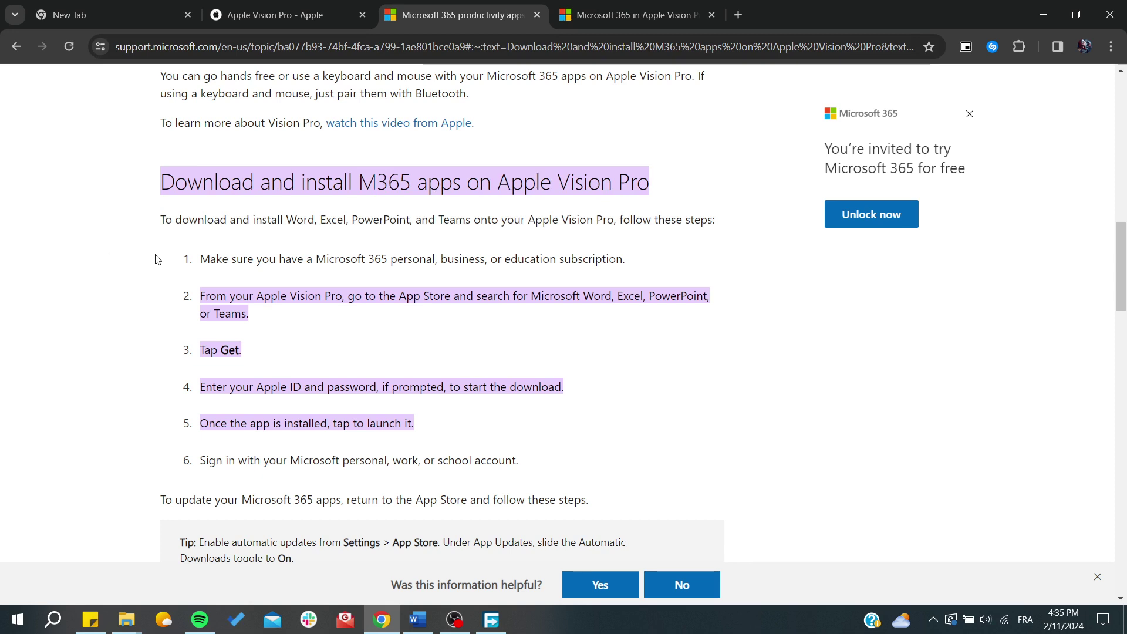
drag(180, 219, 300, 238)
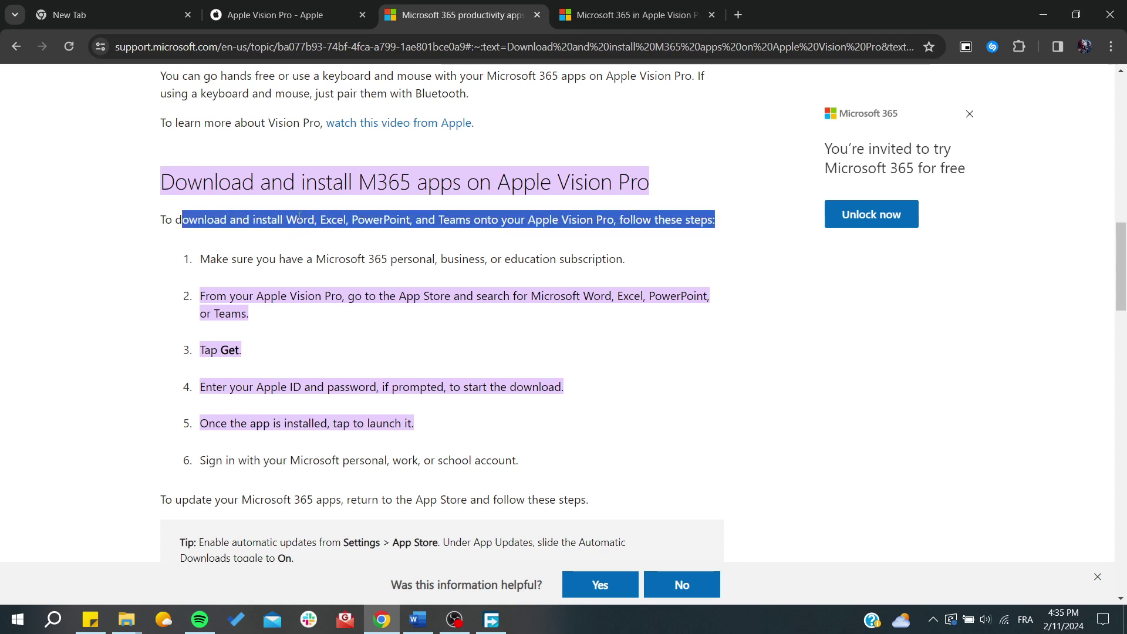
click(300, 219)
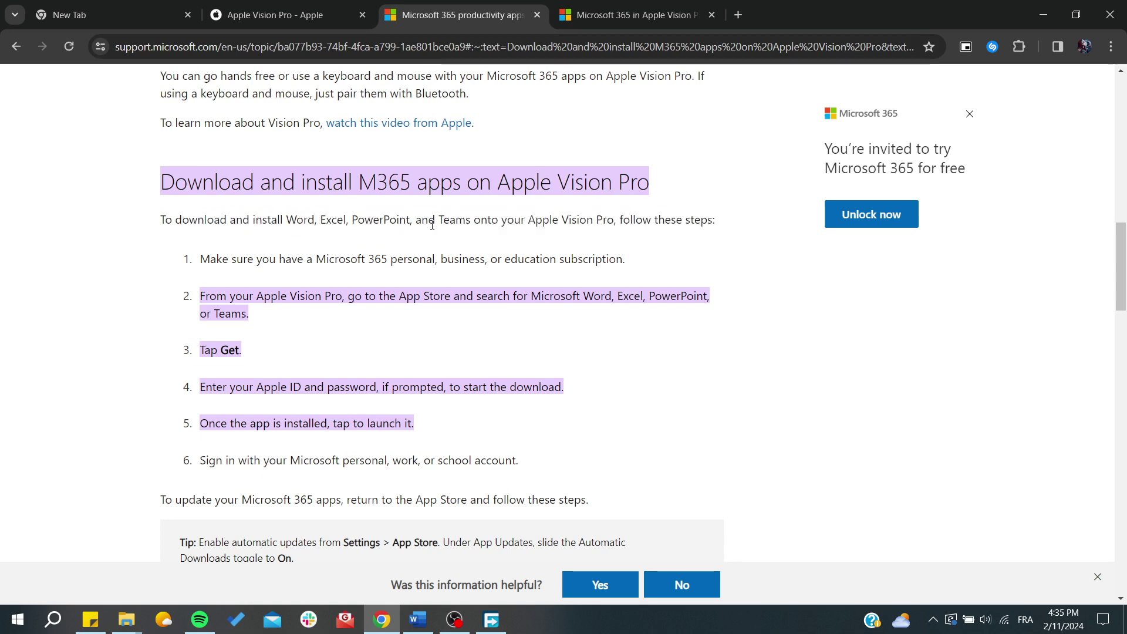
- Highlight 'Apple Vision Pro' and steps 1-2, then bring up Apple's Vision Pro page
drag(528, 220, 631, 221)
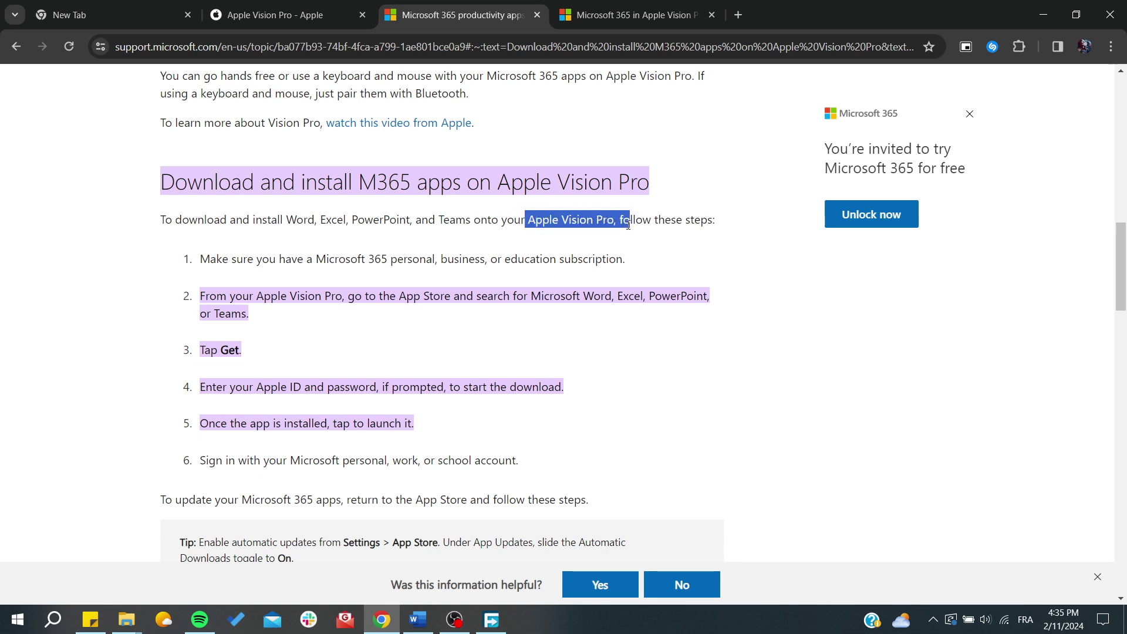
click(580, 232)
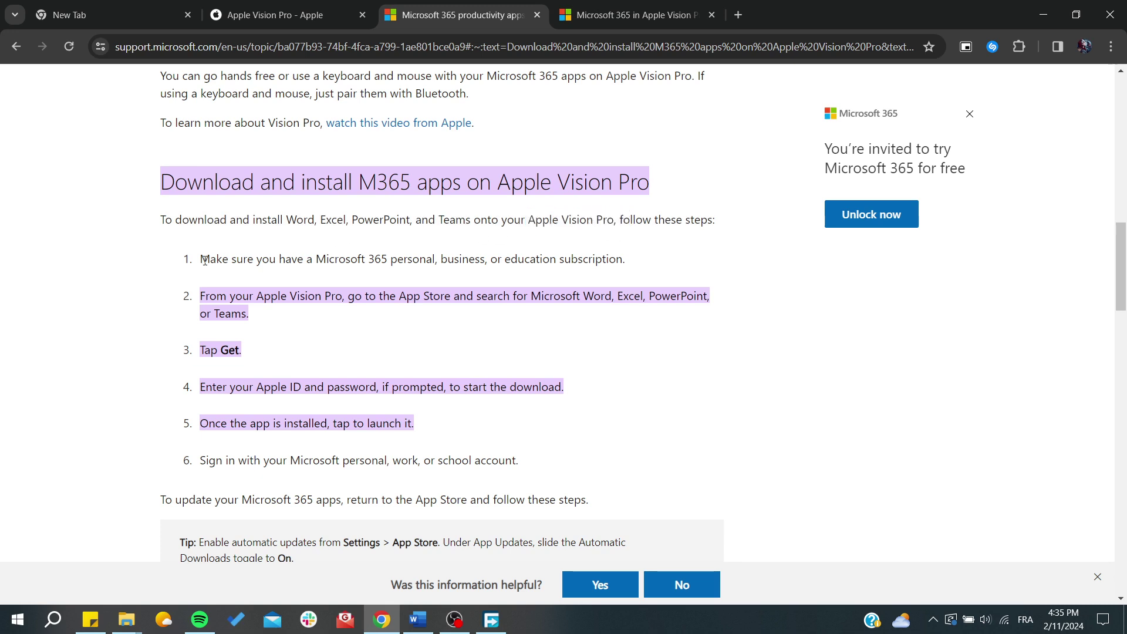
drag(202, 259, 618, 280)
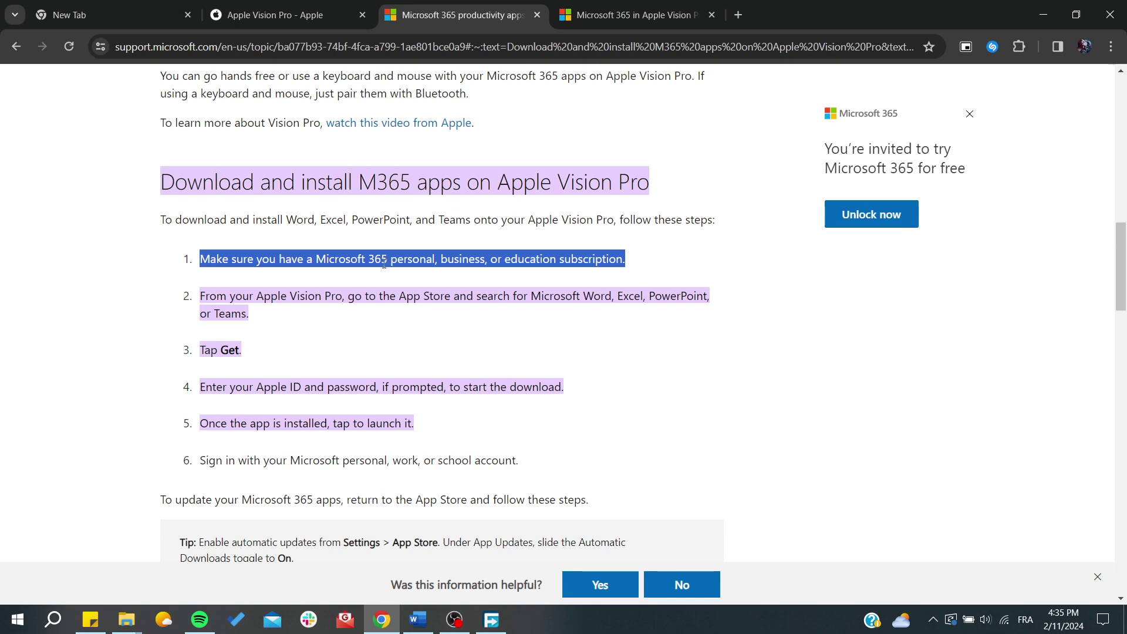
click(101, 266)
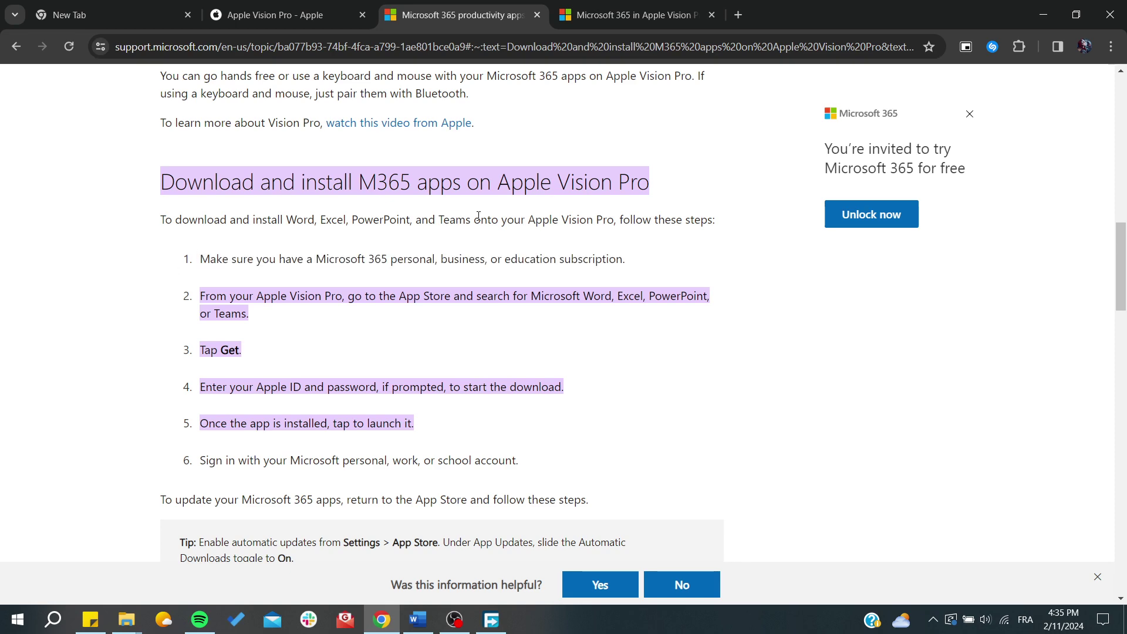
scroll(477, 216, up, 5)
scroll(477, 216, up, 4)
scroll(477, 216, down, 2)
scroll(529, 204, down, 3)
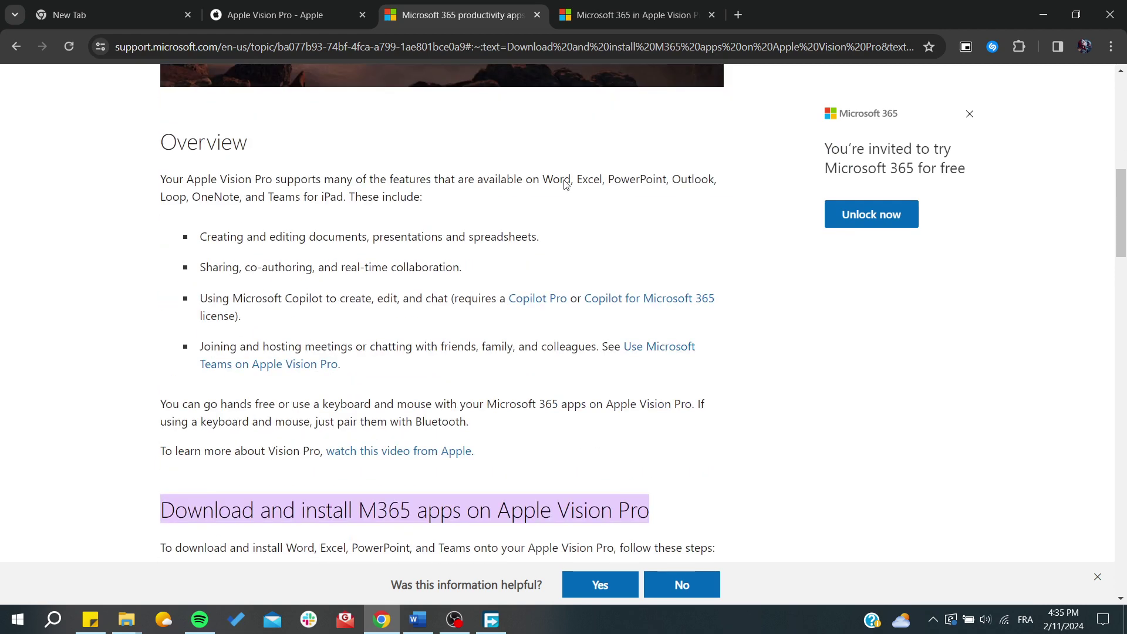
scroll(588, 324, down, 2)
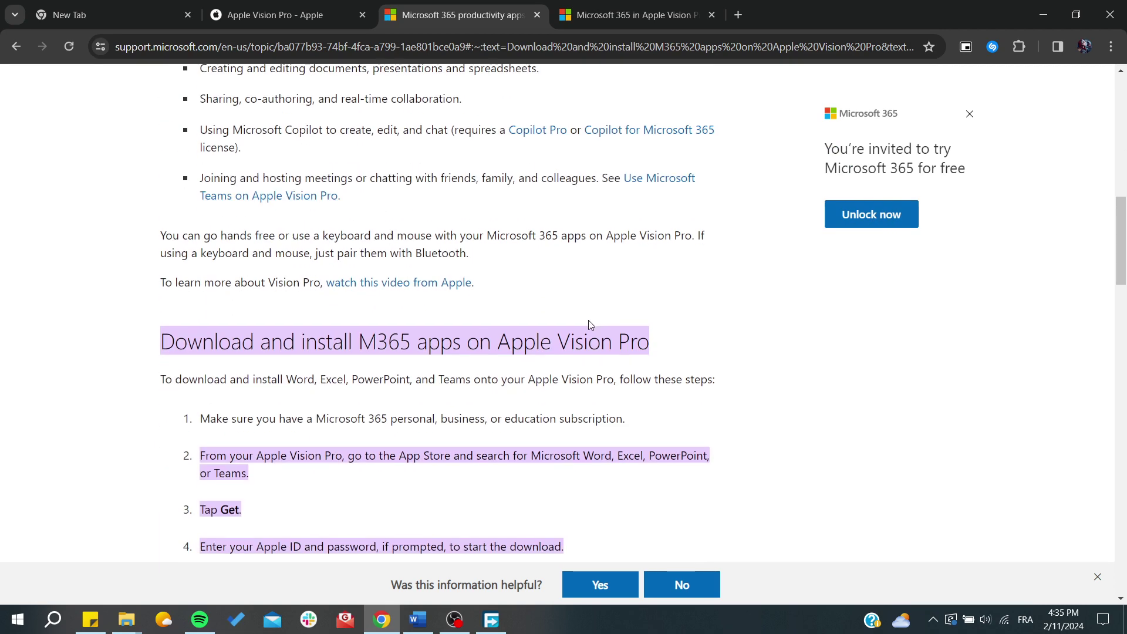
scroll(589, 325, down, 2)
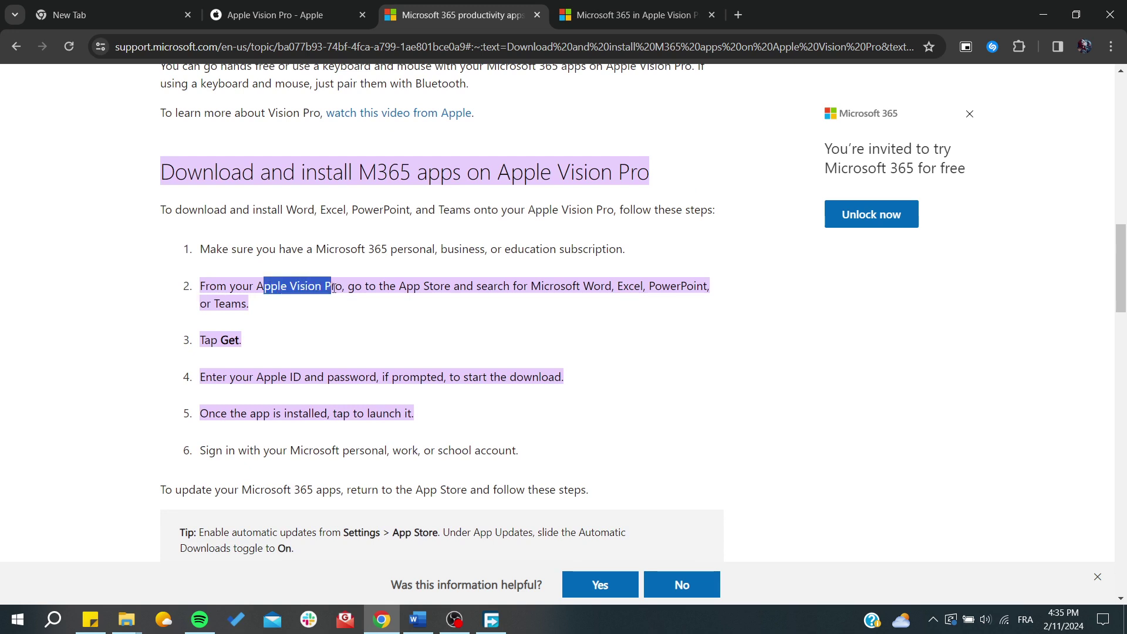
drag(264, 288, 369, 289)
click(371, 290)
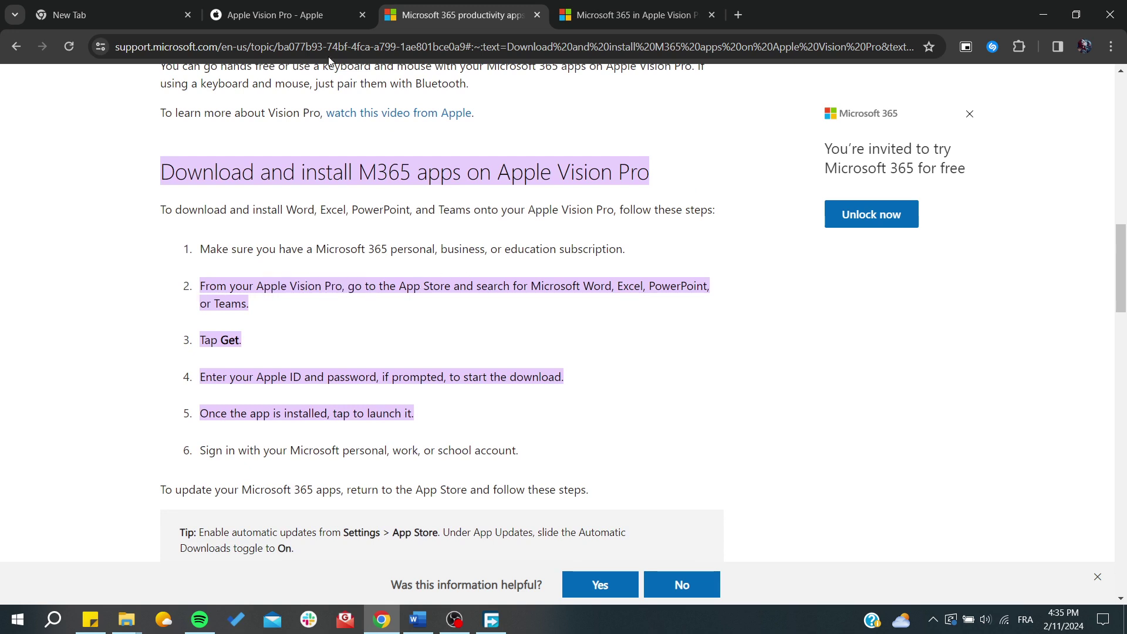
click(312, 17)
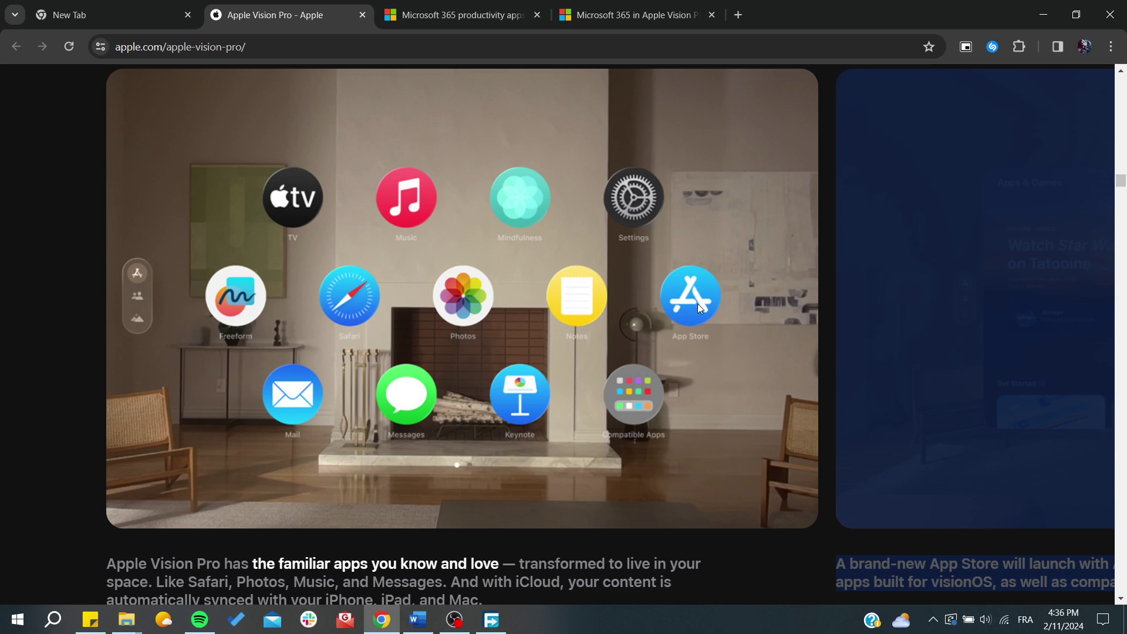
click(458, 14)
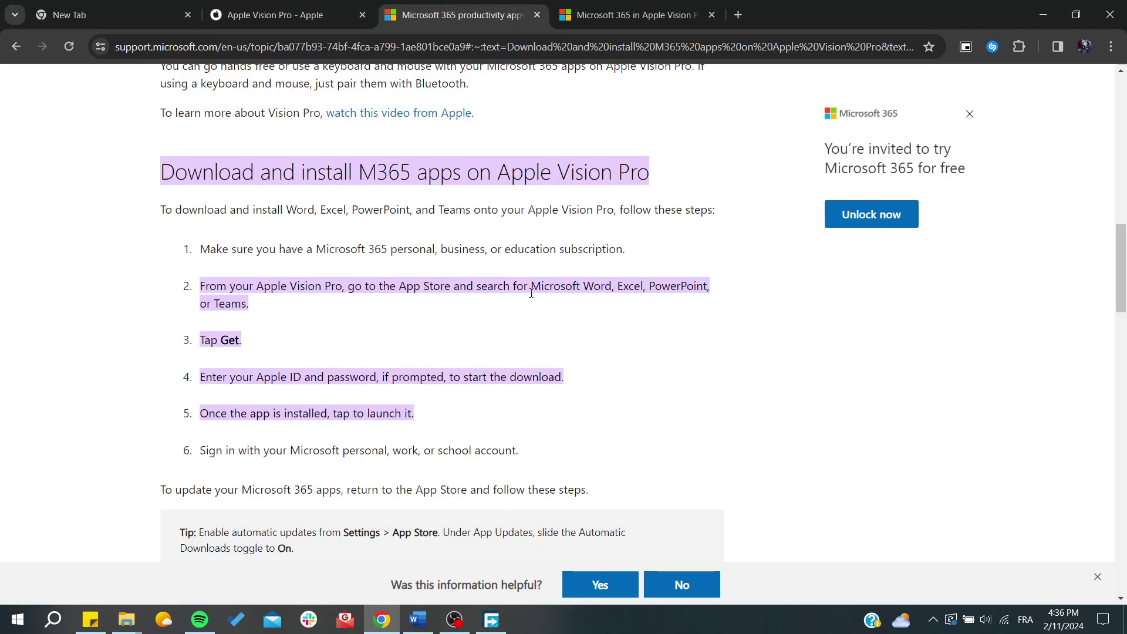
drag(541, 286, 310, 325)
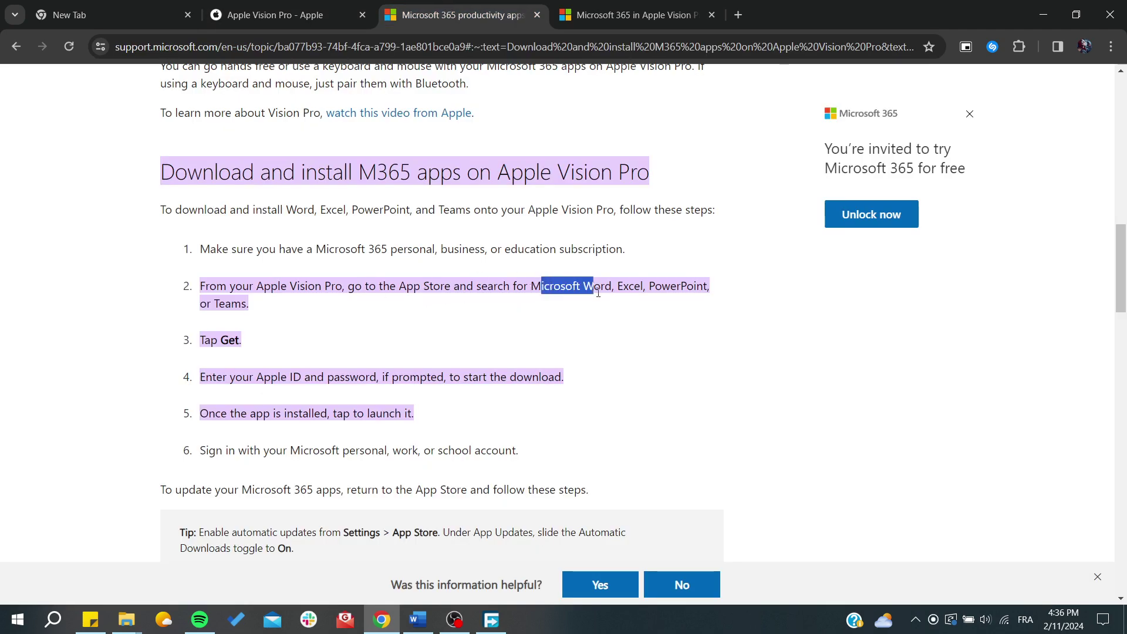
click(310, 325)
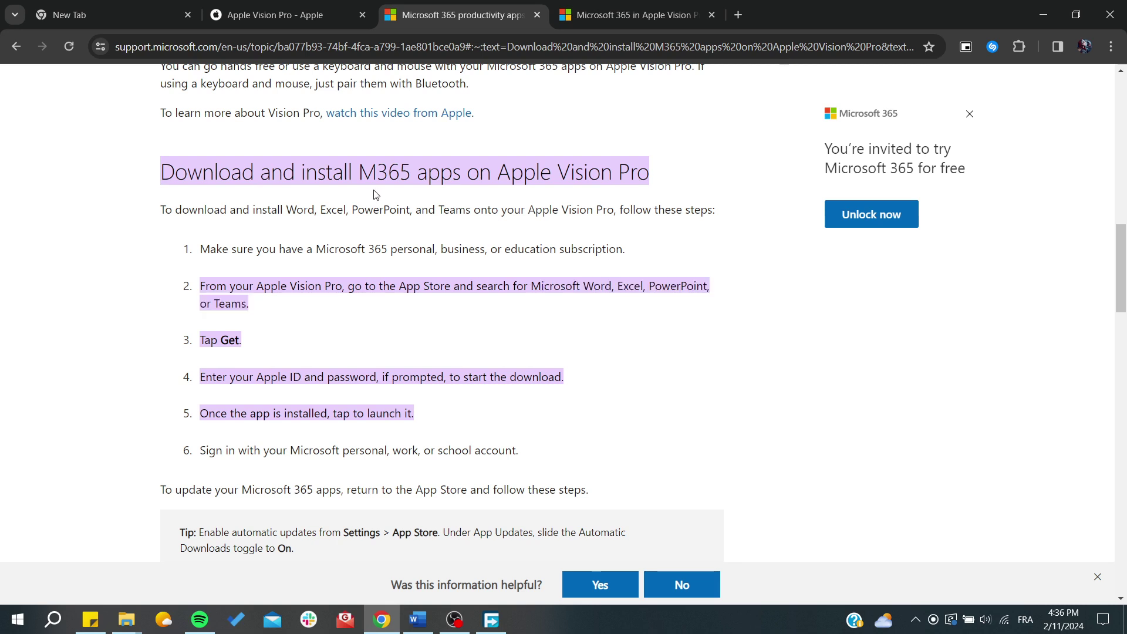
double_click(381, 174)
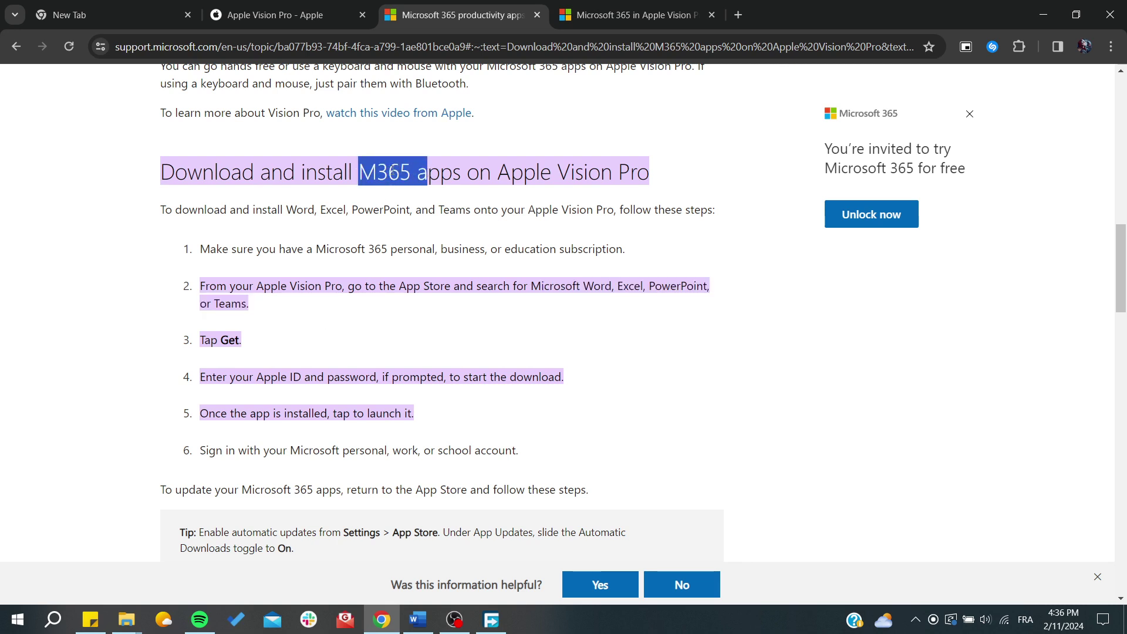
click(138, 290)
drag(192, 339, 277, 346)
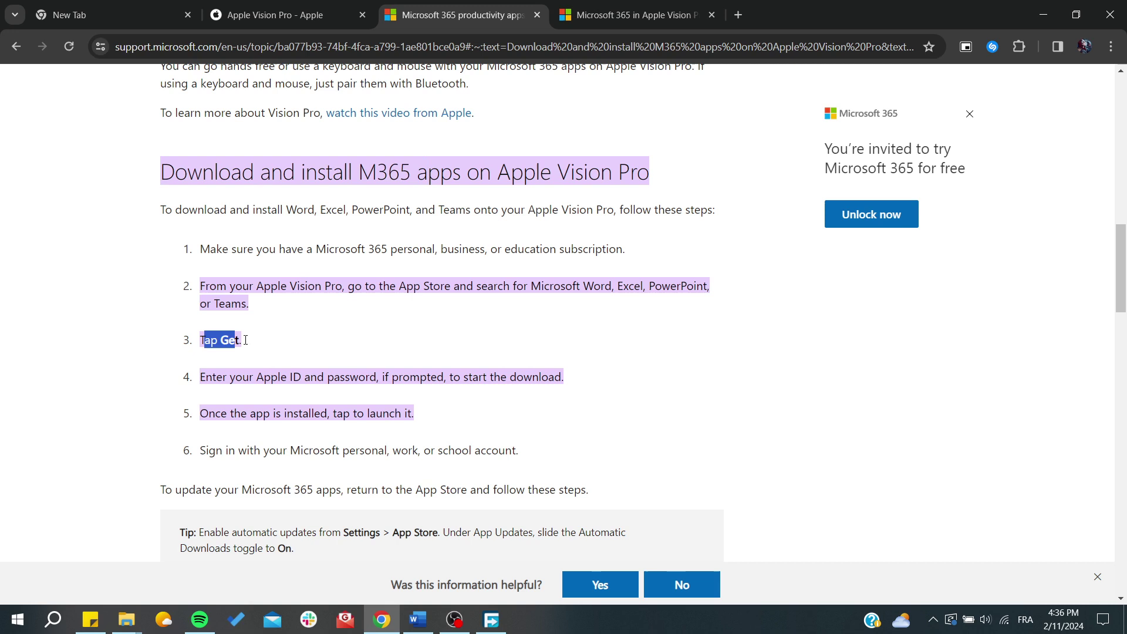
click(280, 345)
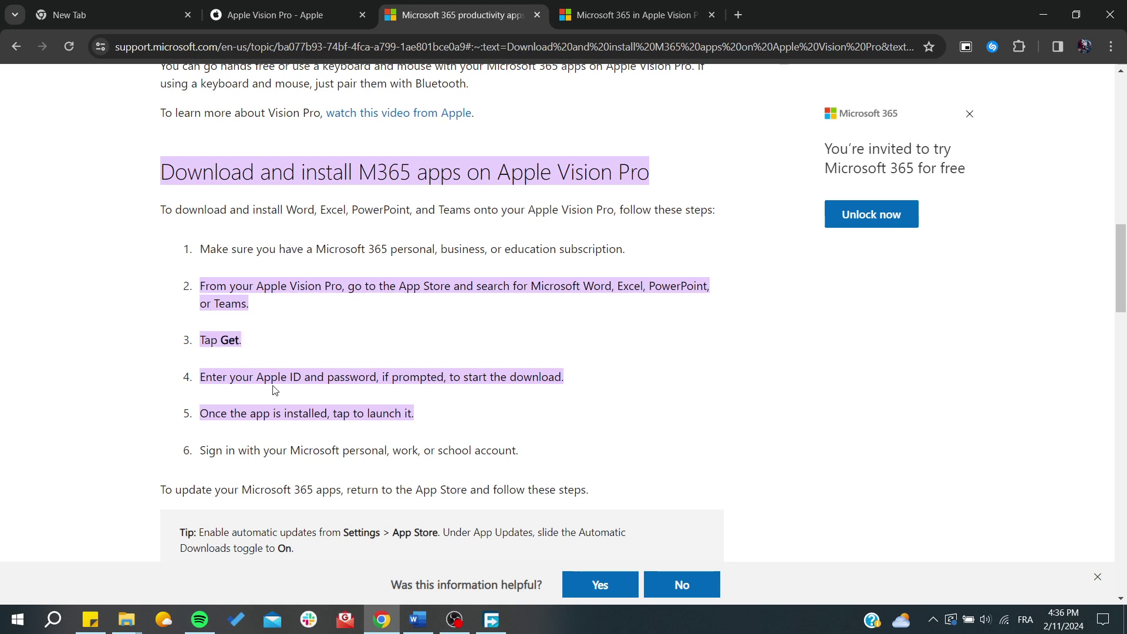
mouse_move(273, 390)
mouse_down()
mouse_move(293, 377)
mouse_move(385, 377)
mouse_up()
click(258, 407)
scroll(286, 418, down, 1)
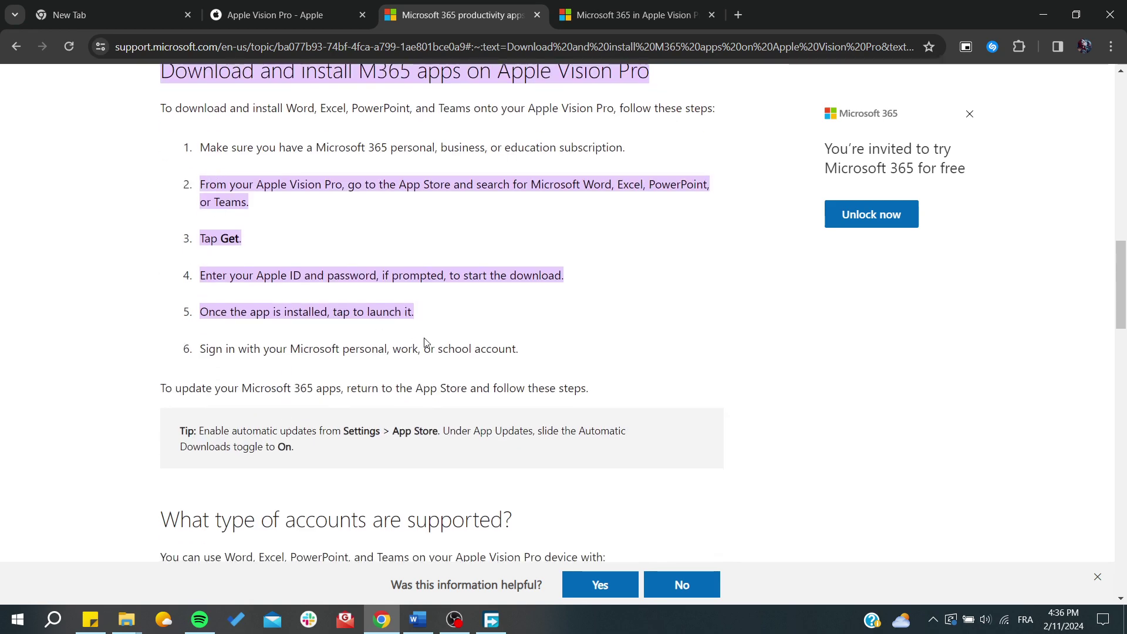
click(626, 26)
scroll(538, 278, down, 3)
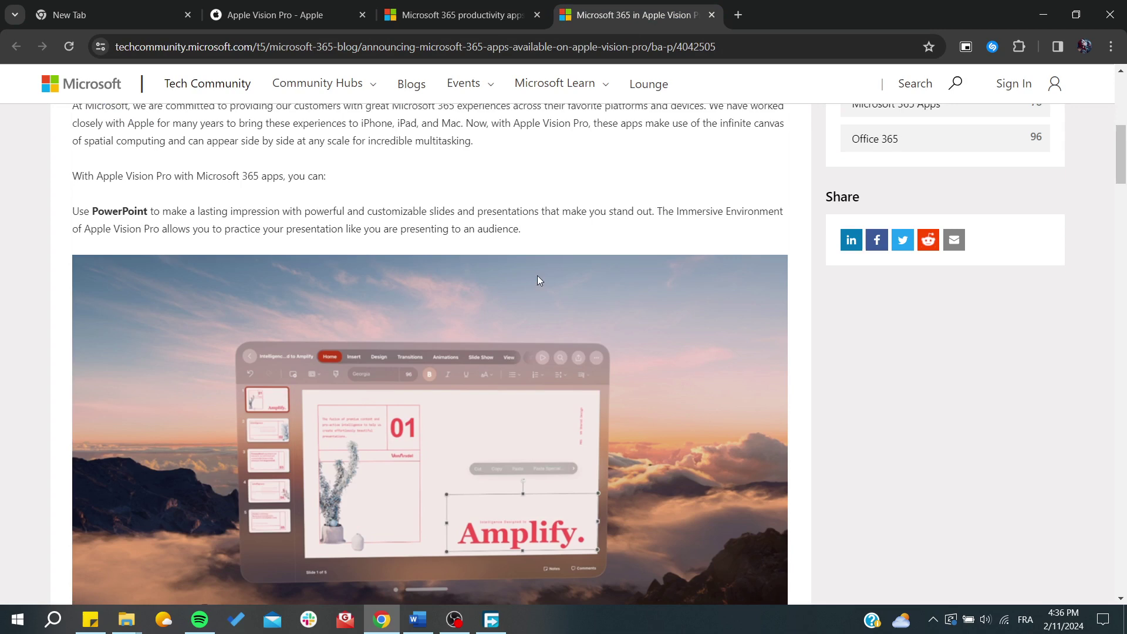
key(ctrl+shift+Tab)
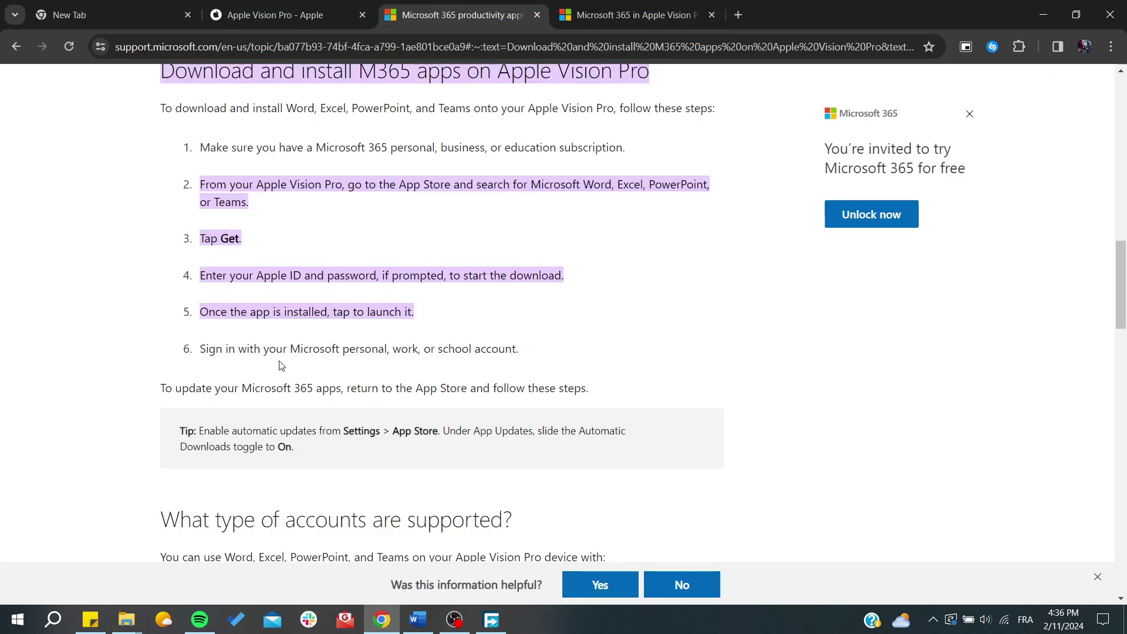
drag(301, 349, 432, 351)
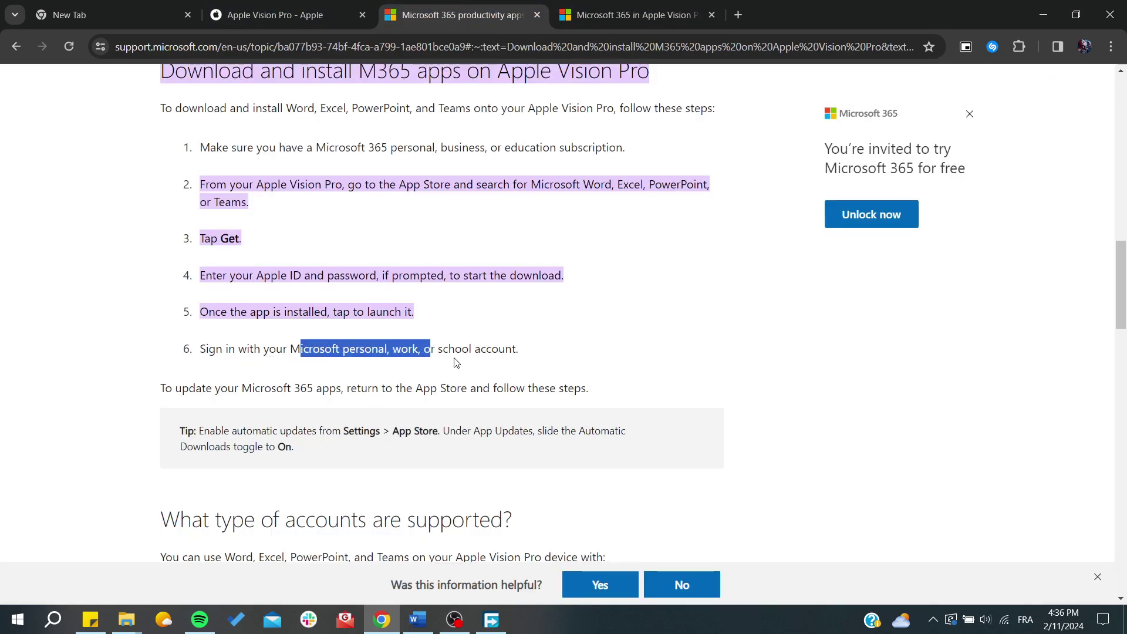
- Return to the Tech Community blog article about Microsoft 365 on Vision Pro
click(631, 5)
scroll(473, 291, down, 2)
scroll(474, 292, down, 5)
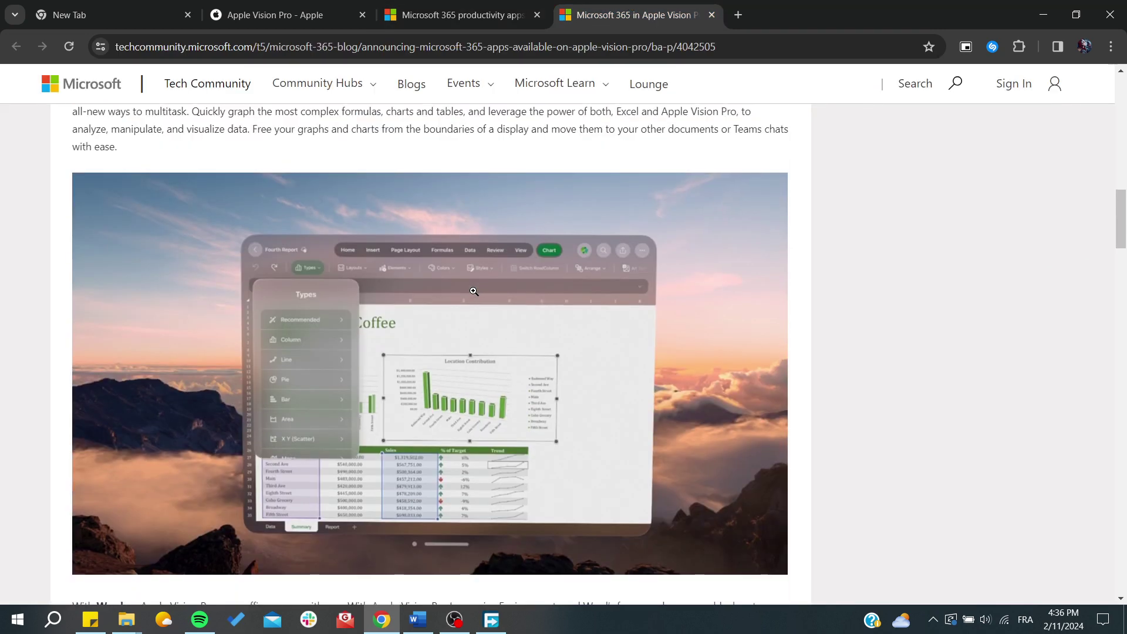
scroll(358, 205, up, 5)
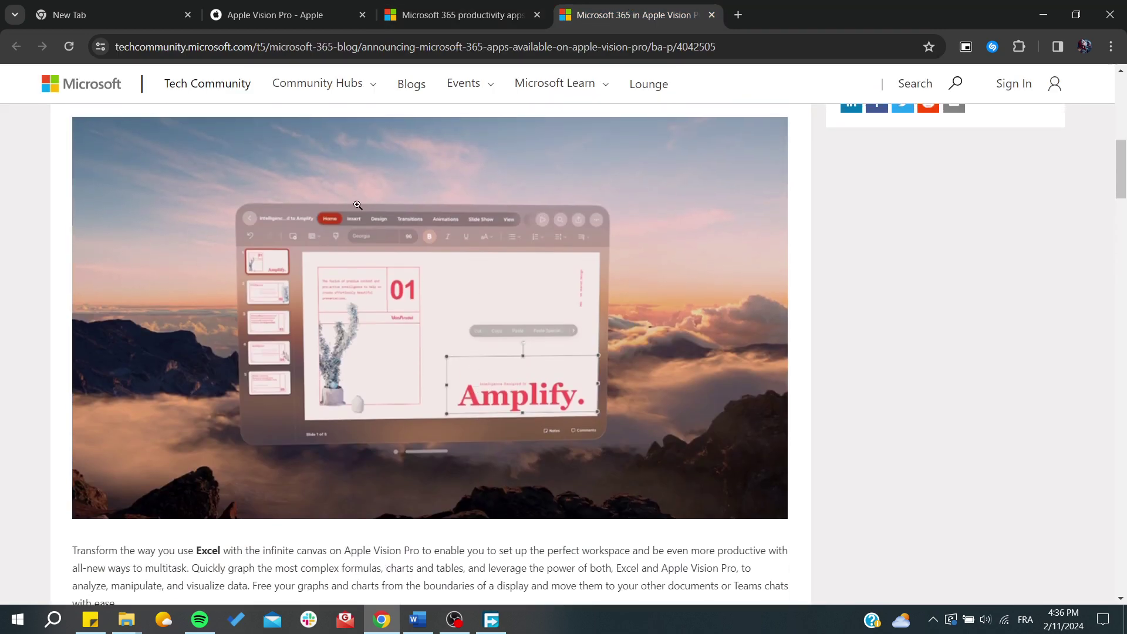
scroll(523, 305, down, 5)
scroll(523, 305, down, 3)
scroll(495, 378, down, 4)
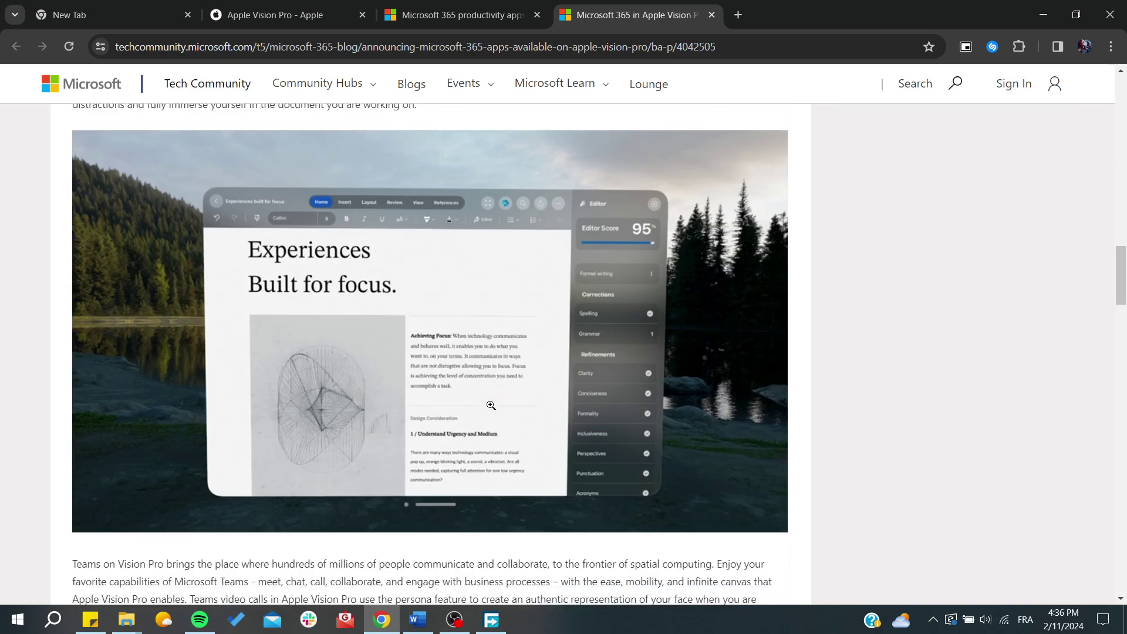
scroll(581, 264, down, 4)
scroll(581, 264, down, 4)
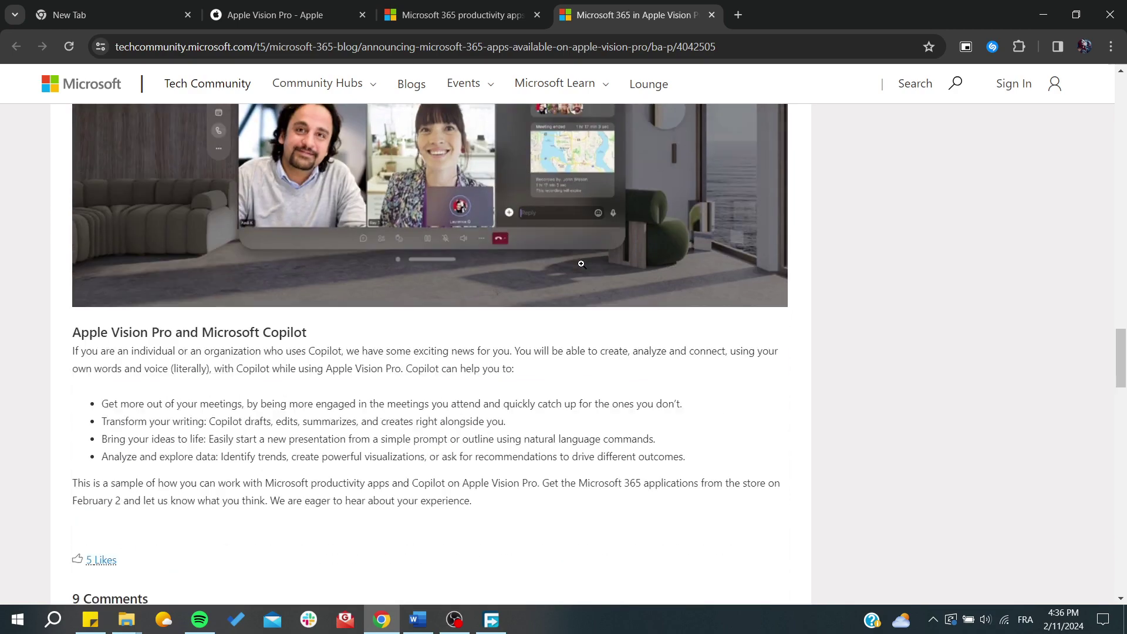
scroll(582, 263, up, 1)
scroll(581, 264, down, 5)
scroll(581, 263, up, 10)
scroll(582, 263, up, 8)
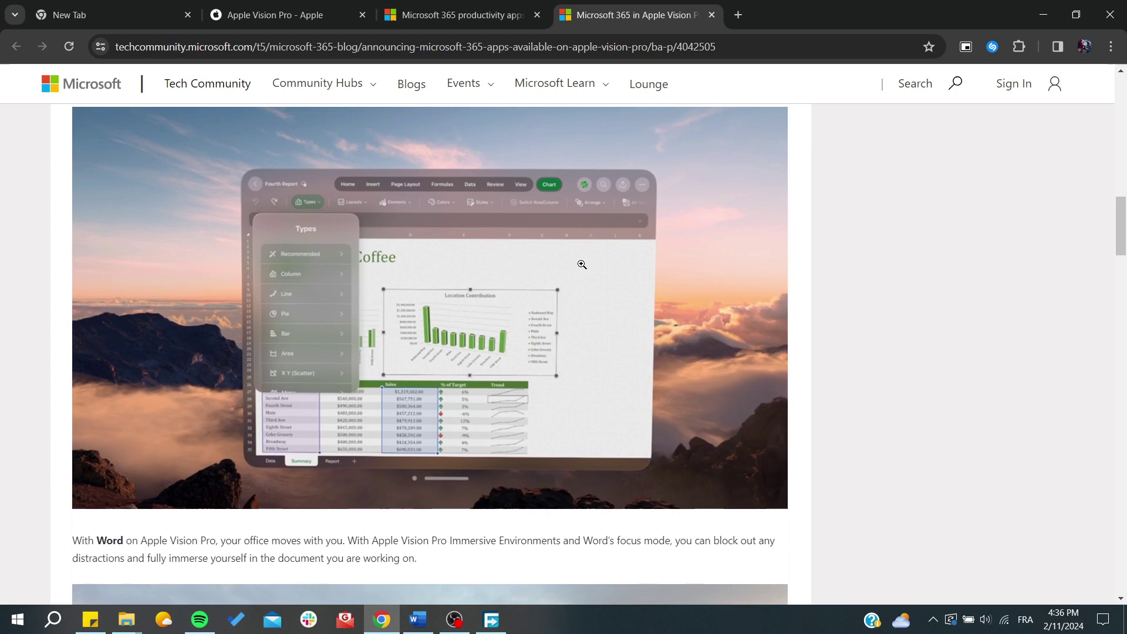
scroll(582, 263, up, 1)
- Enlarge the Excel chart image, then open and close it in the full-screen viewer
click(473, 412)
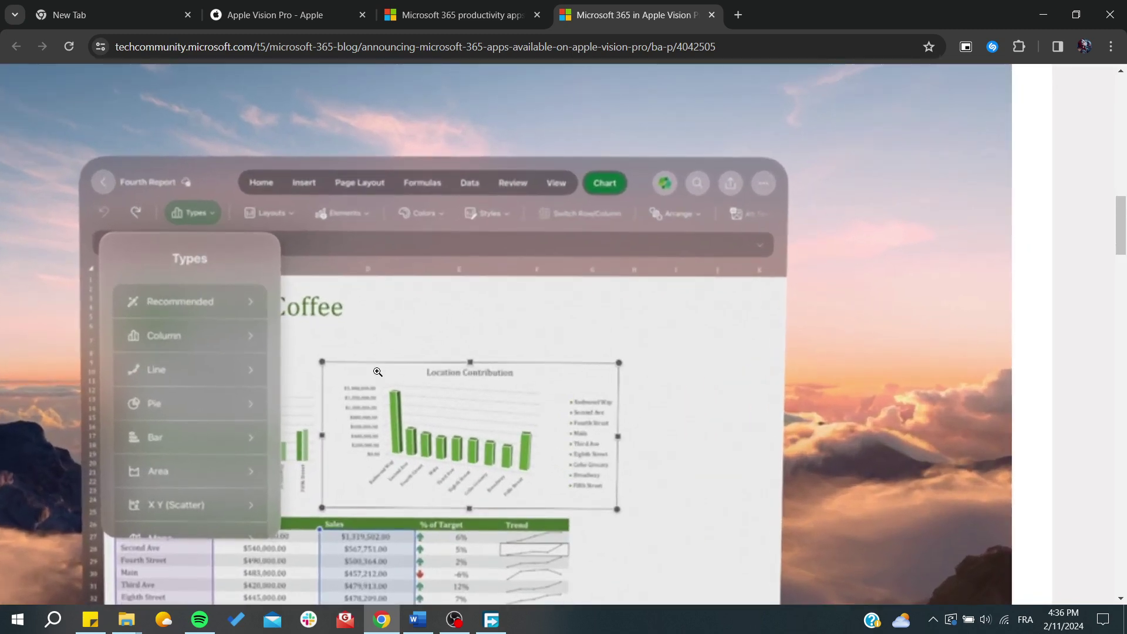
scroll(377, 372, down, 1)
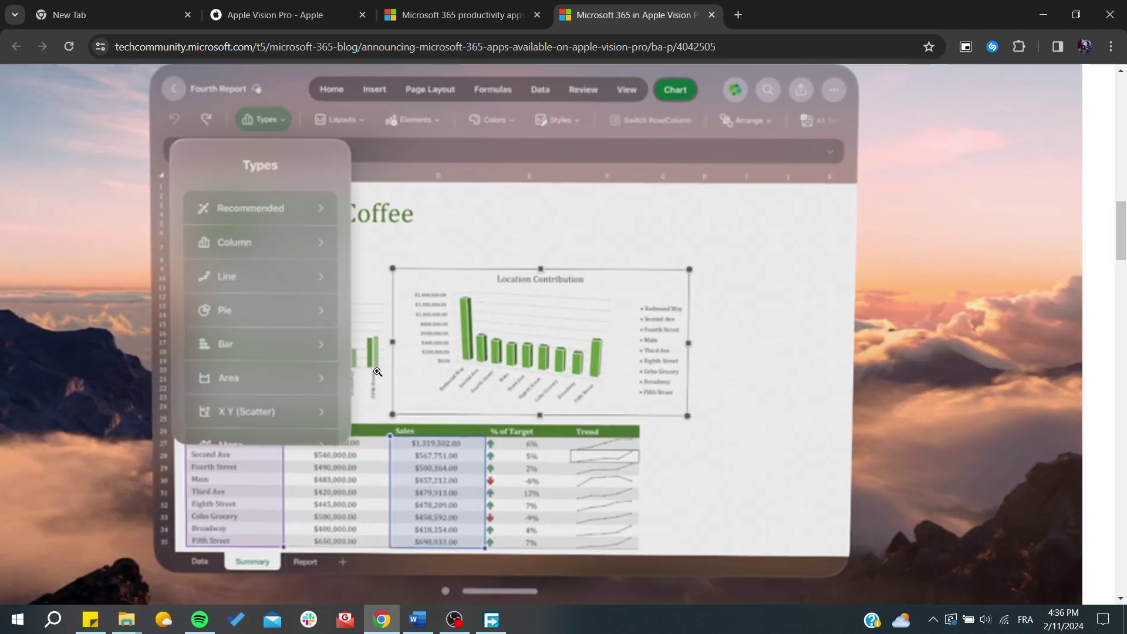
scroll(377, 372, down, 1)
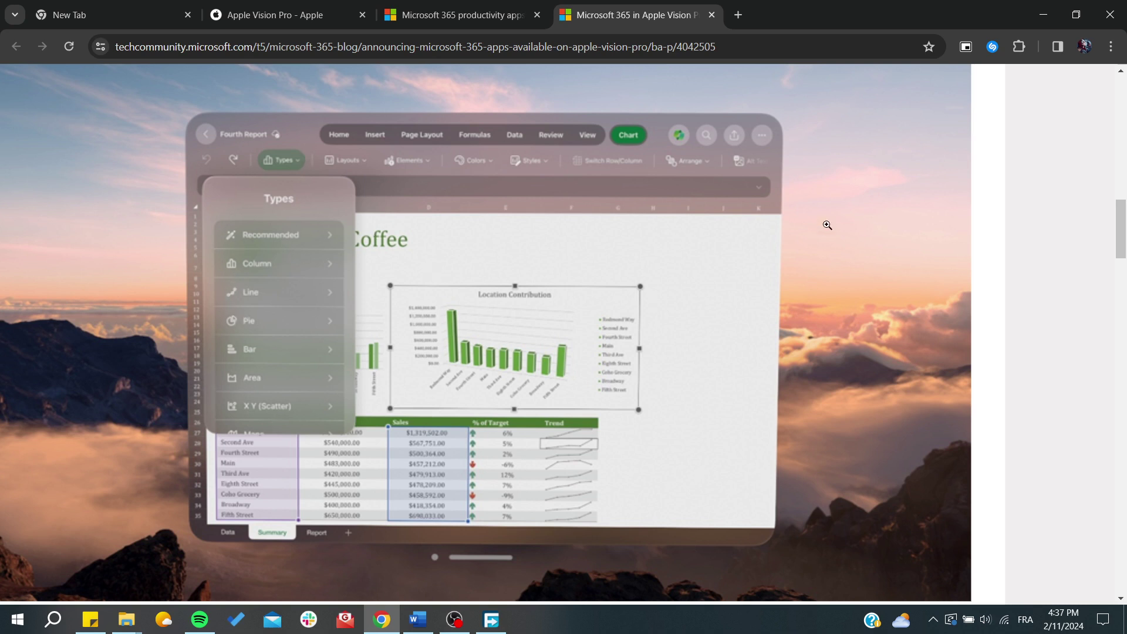
click(584, 320)
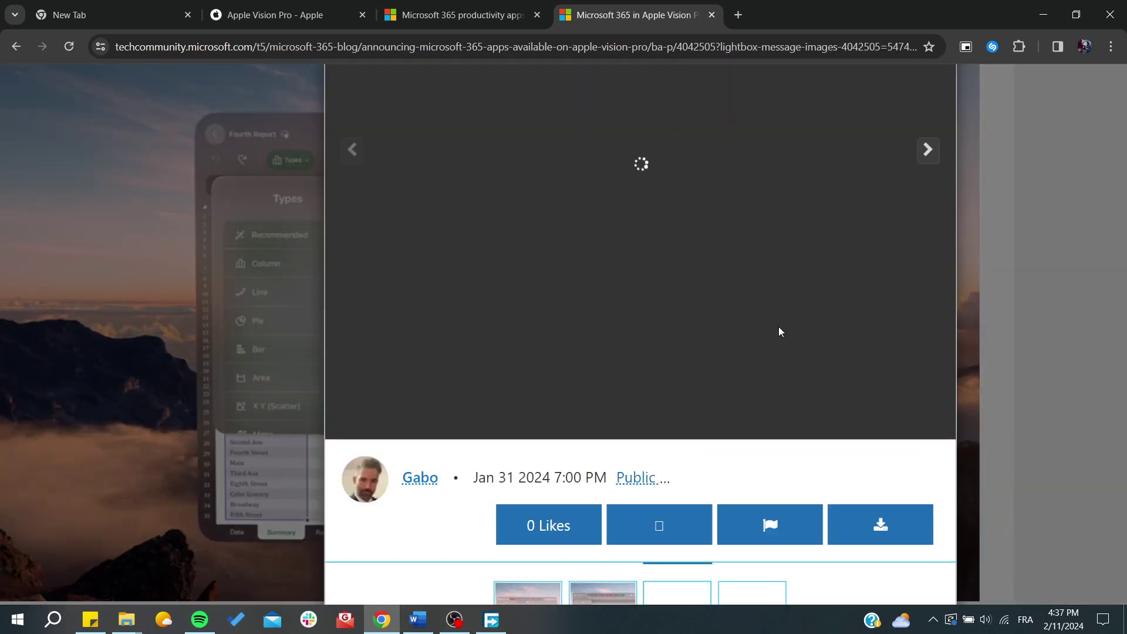
click(203, 353)
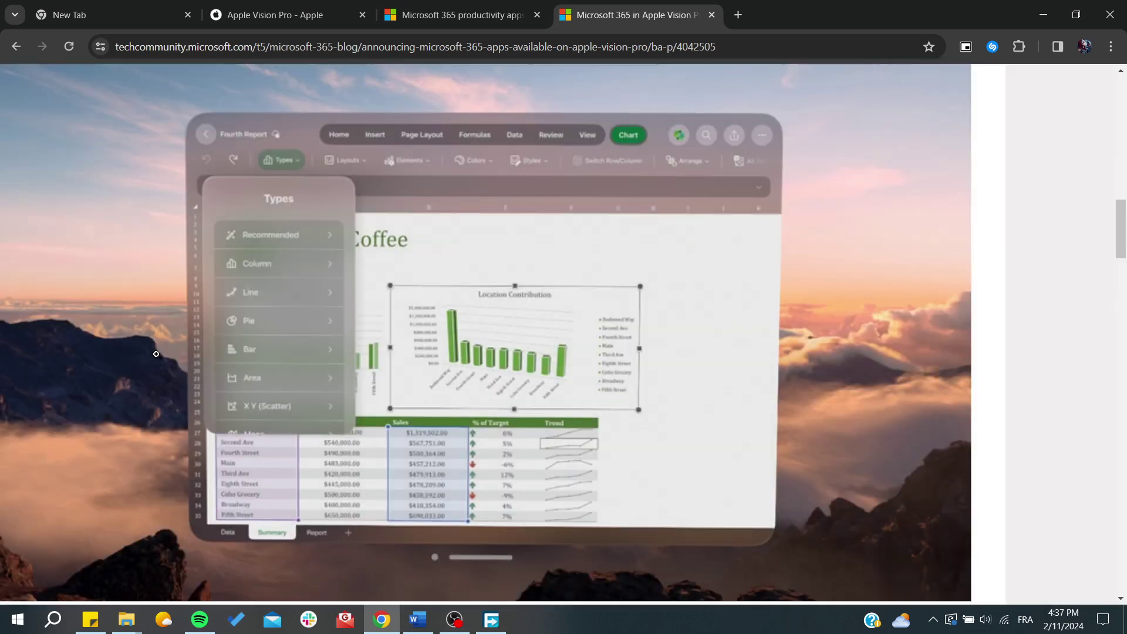